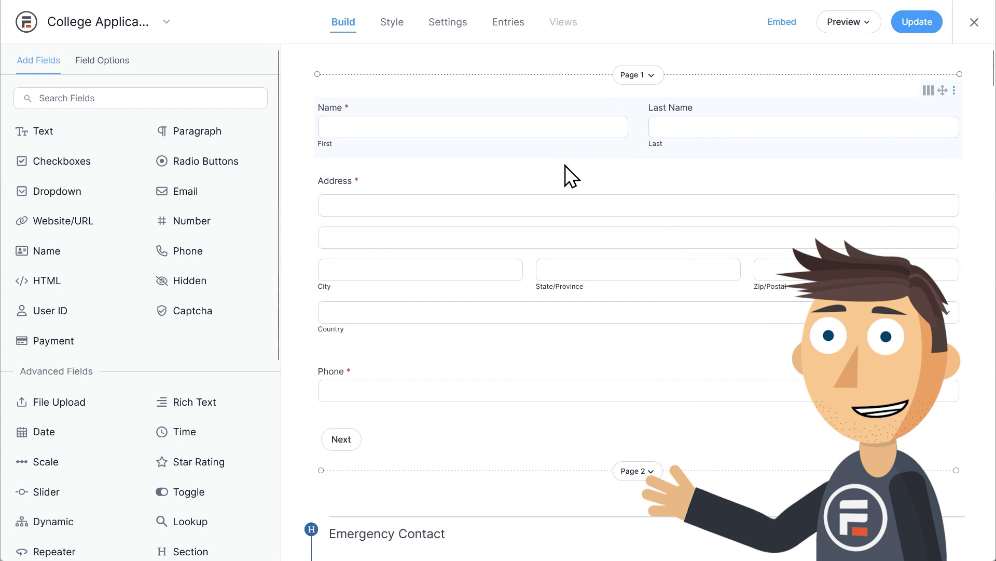
Scroll through the College Application form's pages down to the Page 10 Agreement section and Submit.
scroll(566, 165, down, 13)
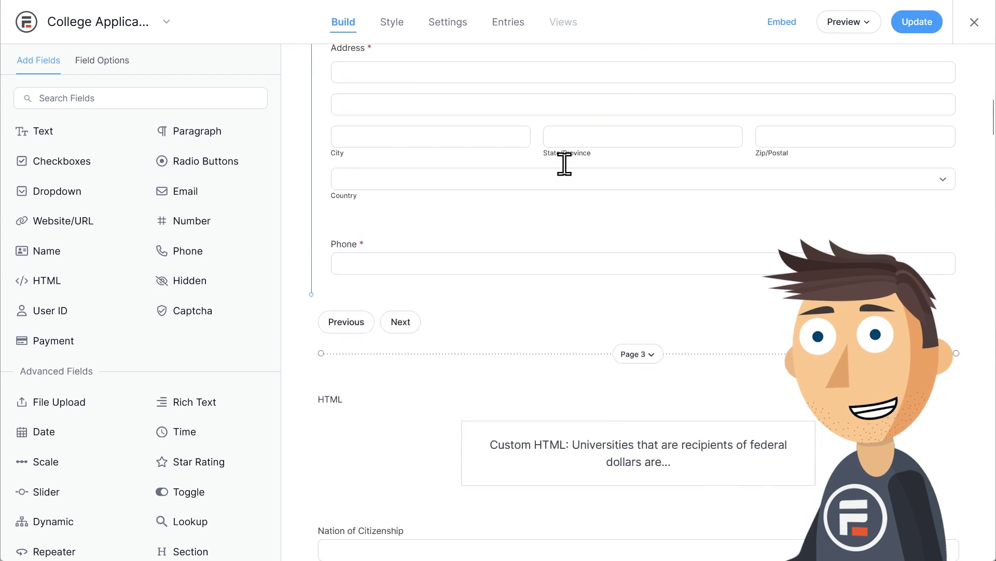
scroll(565, 165, down, 15)
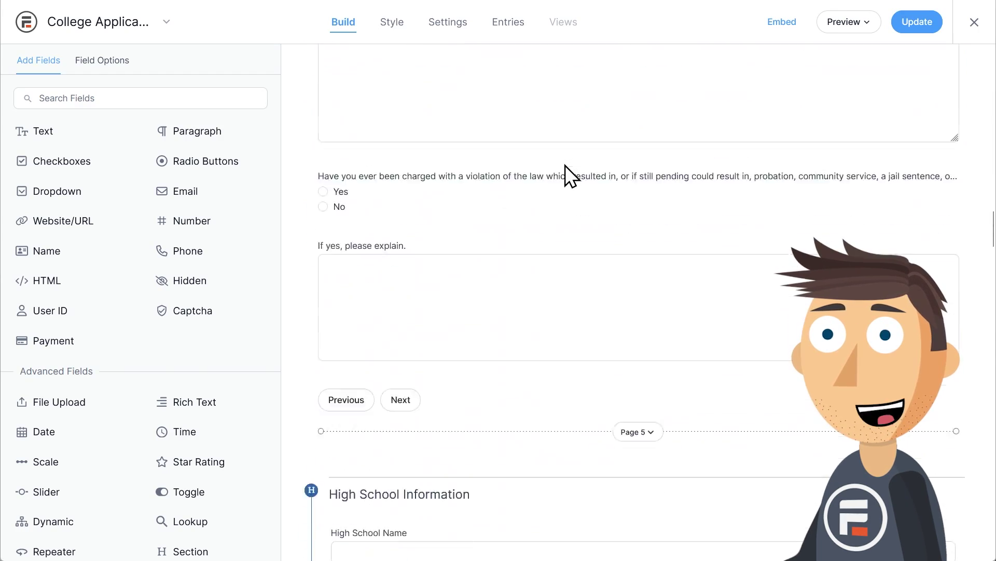
scroll(565, 165, down, 15)
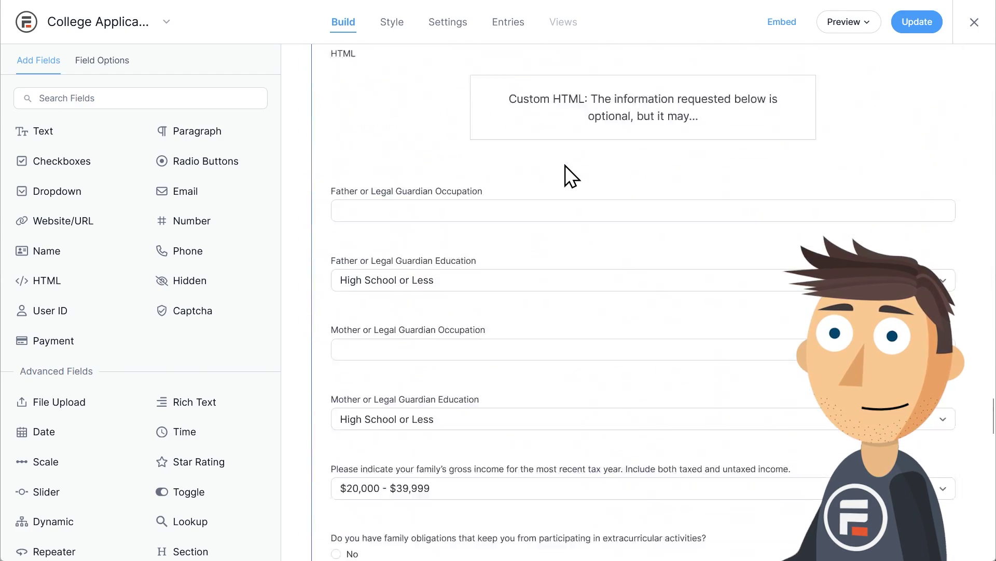
scroll(566, 165, down, 15)
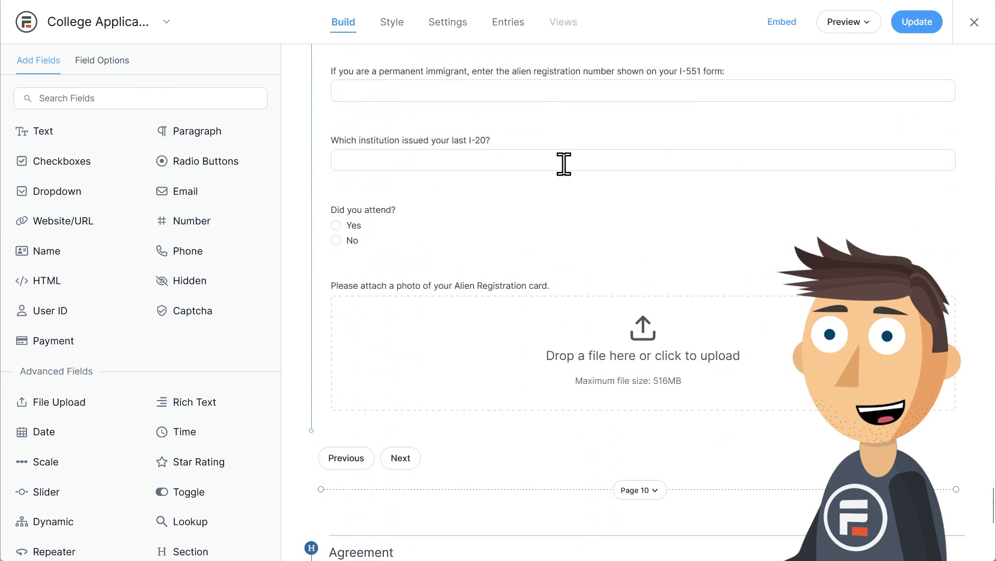
scroll(564, 164, down, 8)
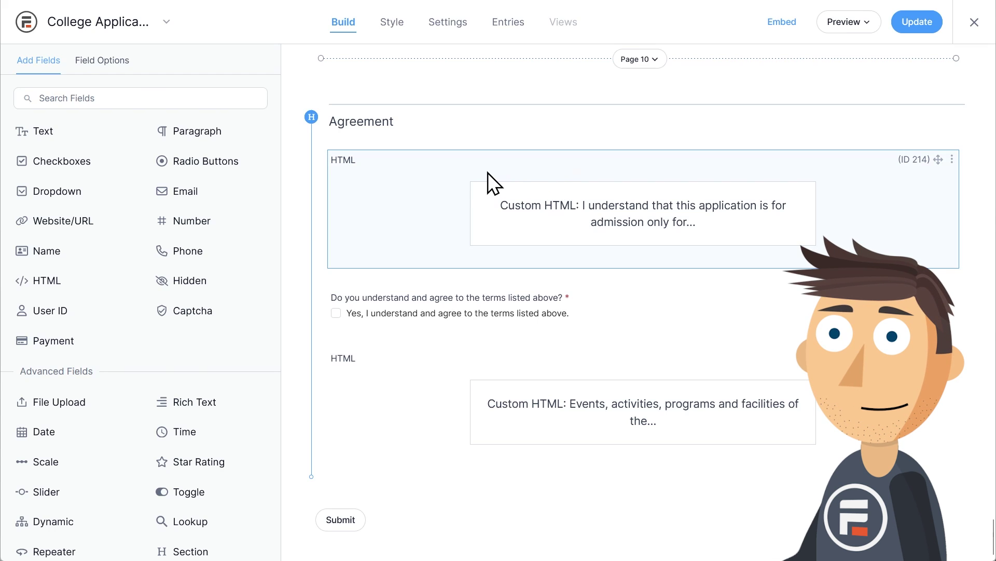
Install the Form Abandonment add-on from the Formidable Add-Ons page.
click(26, 23)
click(24, 353)
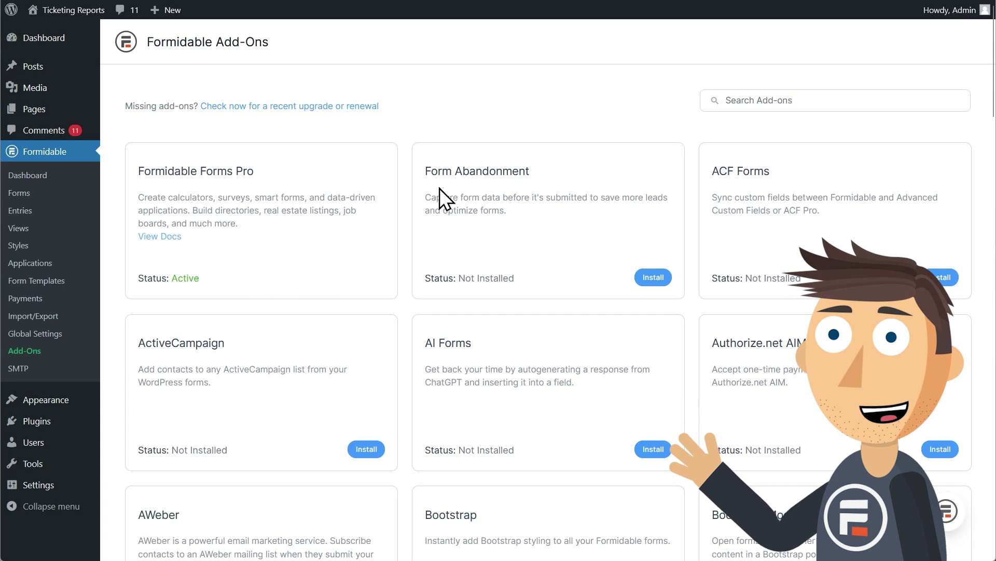
click(656, 276)
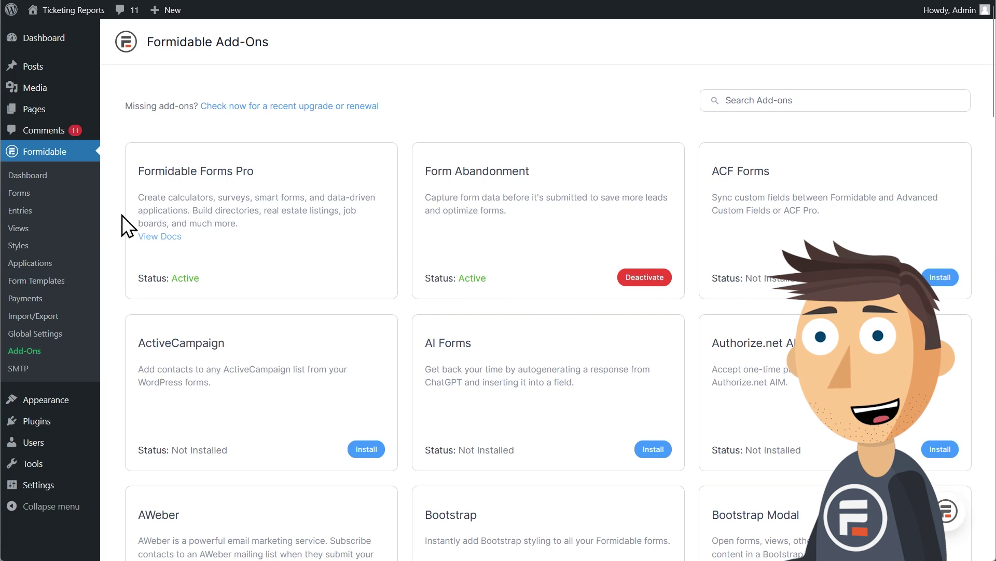
In College Application Form Permissions, allow saving drafts for logged-in and logged-out users, then update.
click(21, 194)
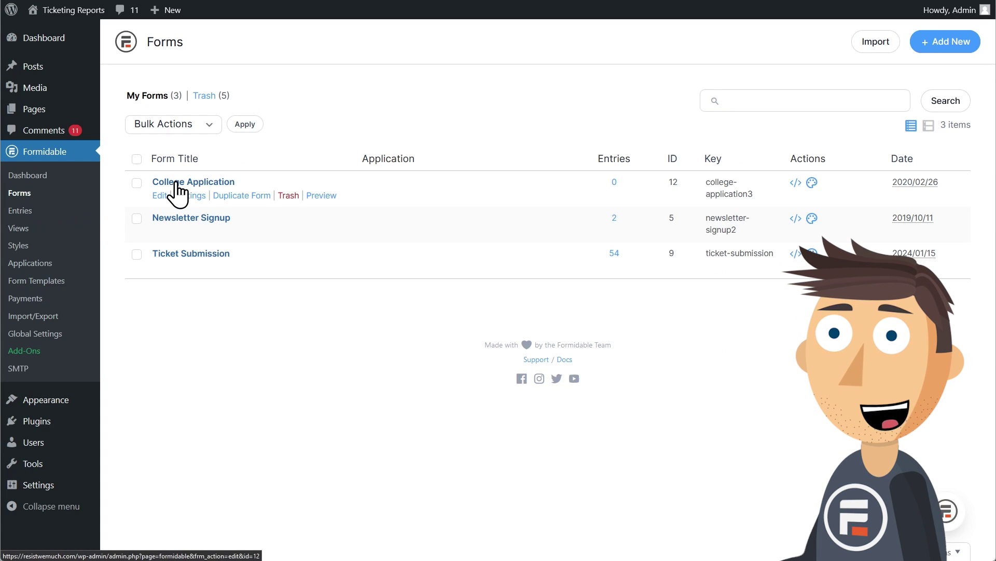
click(188, 195)
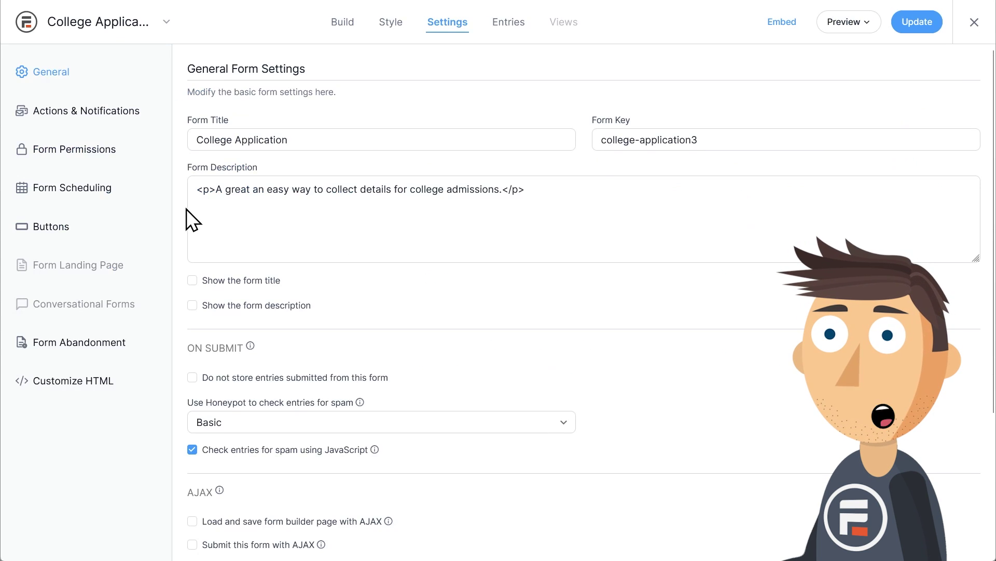
click(81, 158)
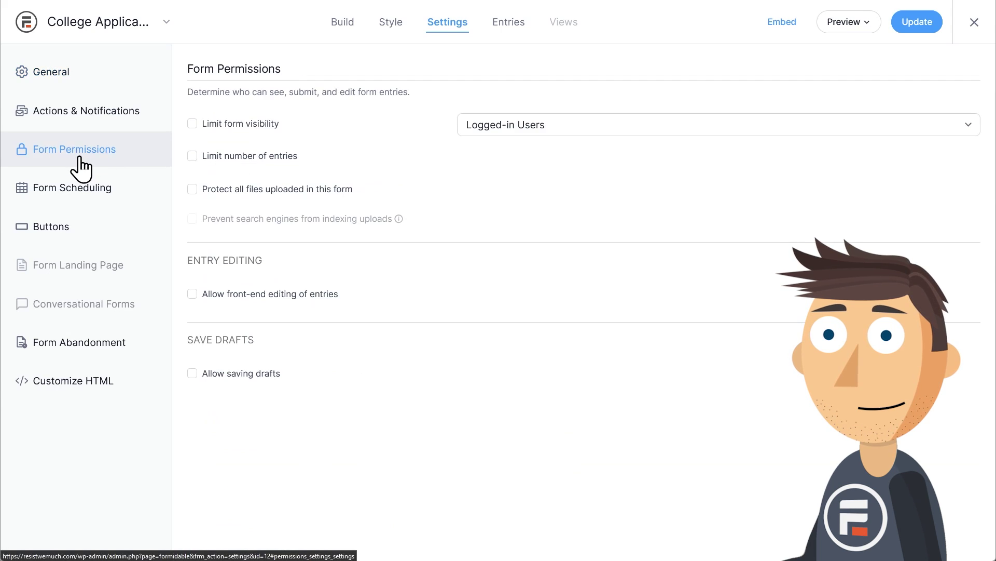
click(192, 373)
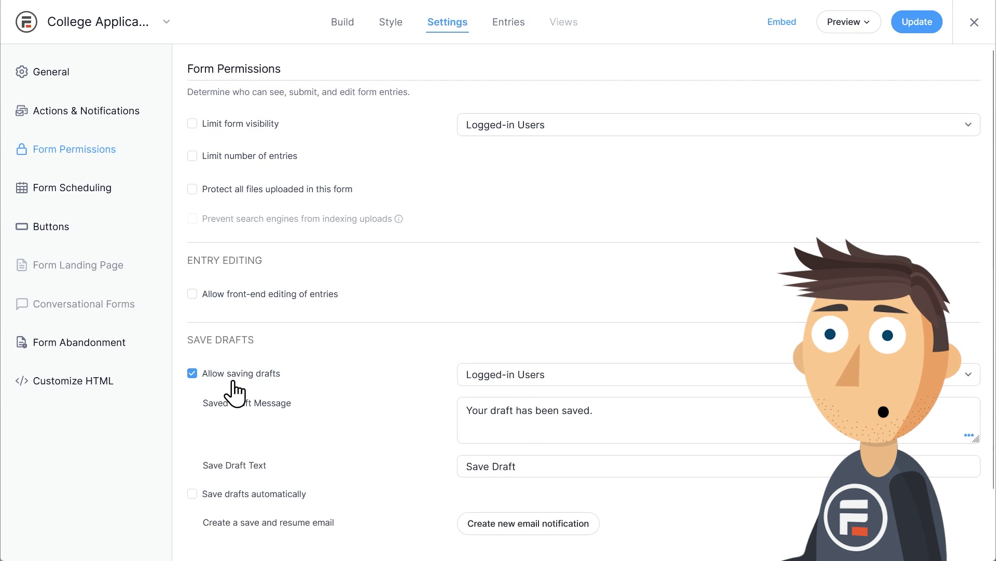
scroll(236, 388, down, 1)
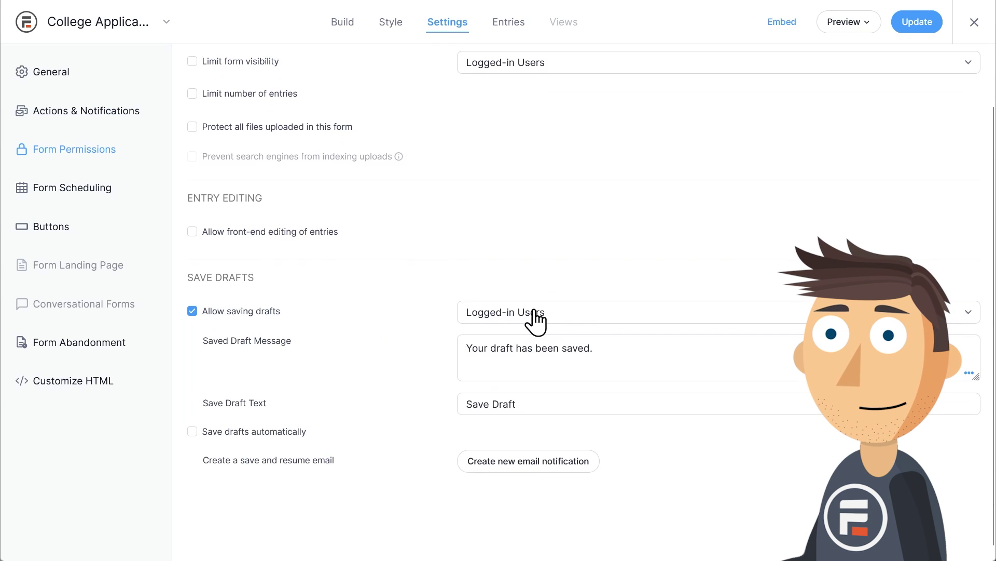
click(577, 311)
click(552, 362)
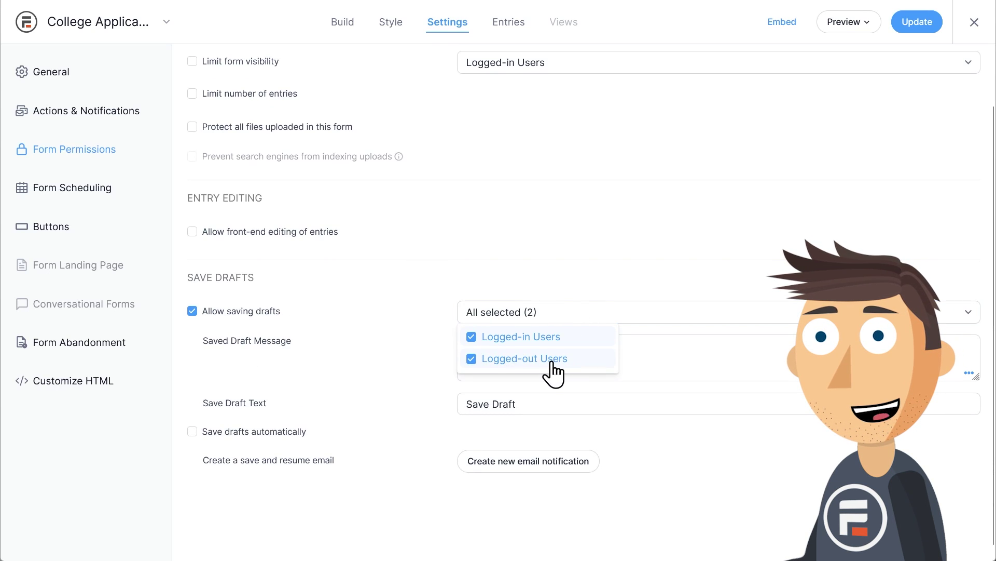
click(355, 357)
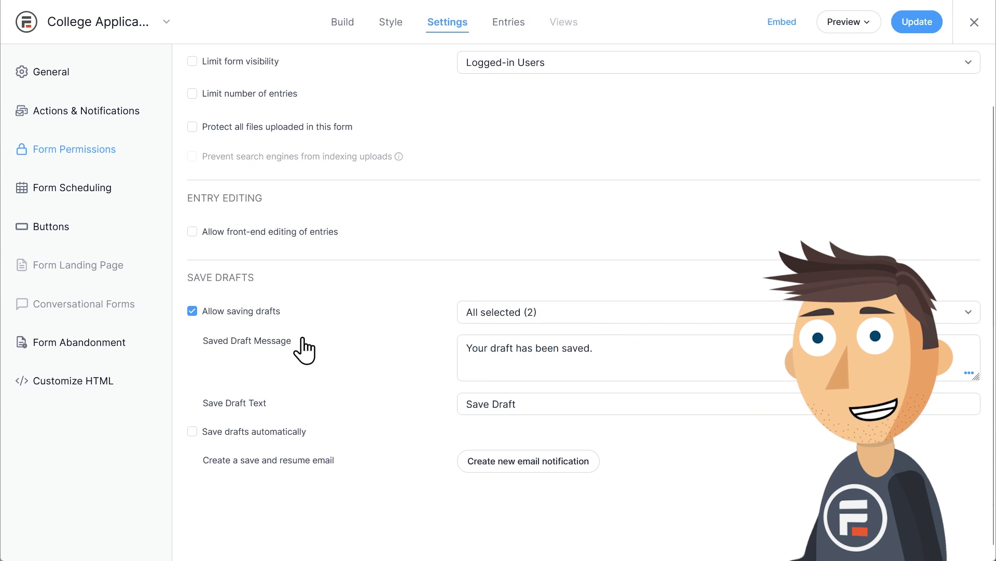
click(919, 24)
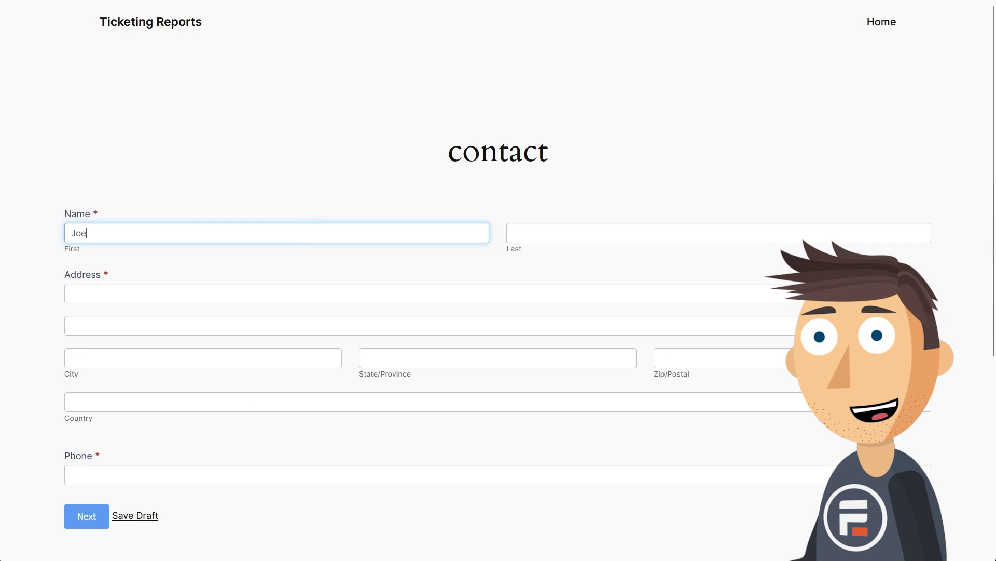
Fill in the last name and the full postal address fields on the contact form.
key(Tab)
text(Smith)
key(Tab)
text(123 Main St)
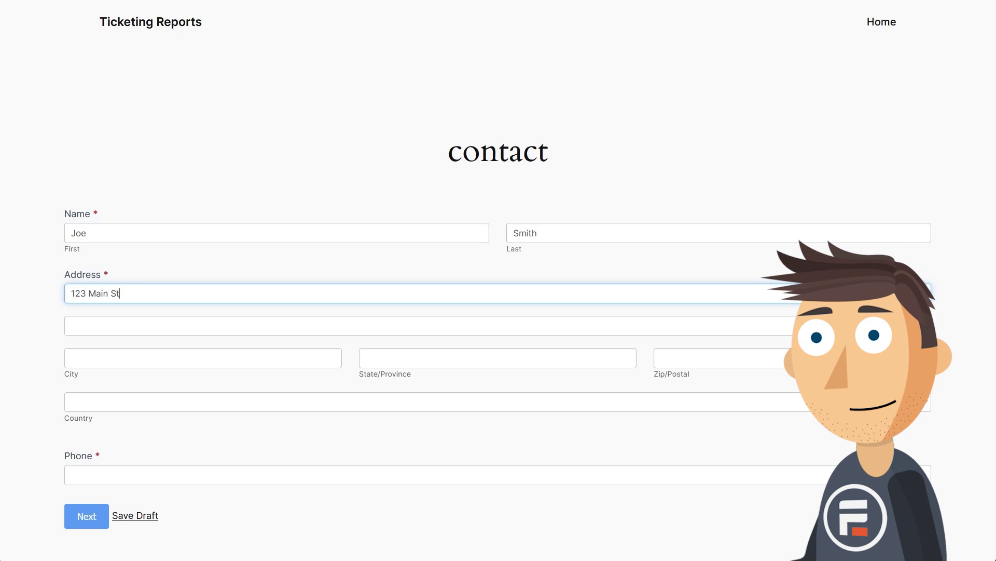
text(reet)
key(Tab)
key(Tab)
text(Springville)
key(Tab)
text(CO)
key(Tab)
text(12345)
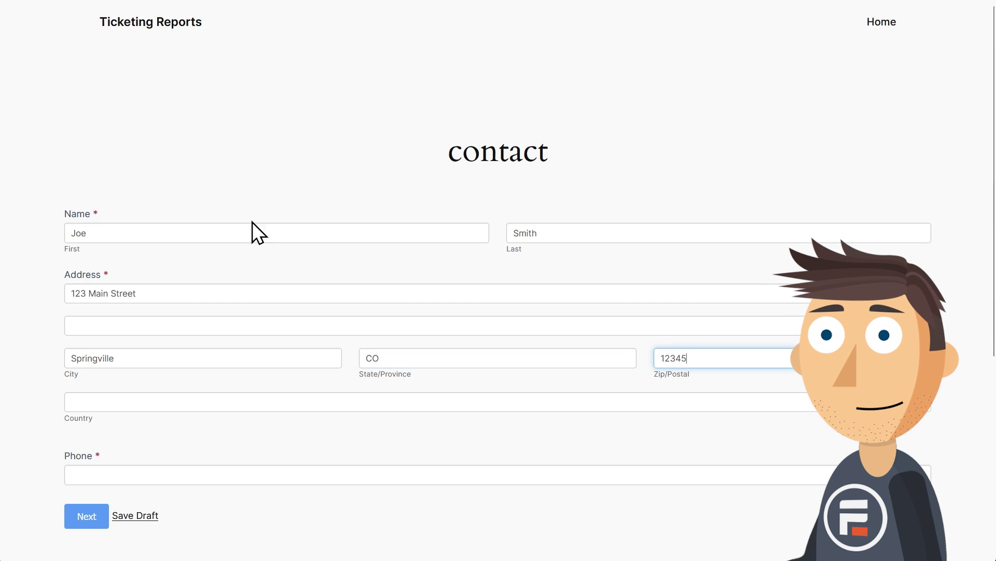
Save the filled-in form as a draft and open a new private browsing window.
click(142, 516)
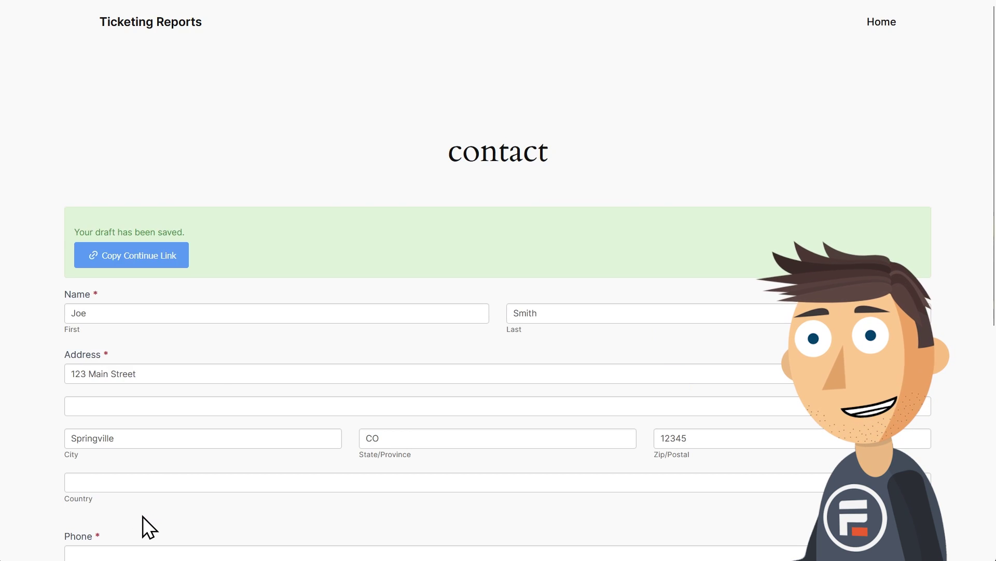
scroll(129, 506, down, 3)
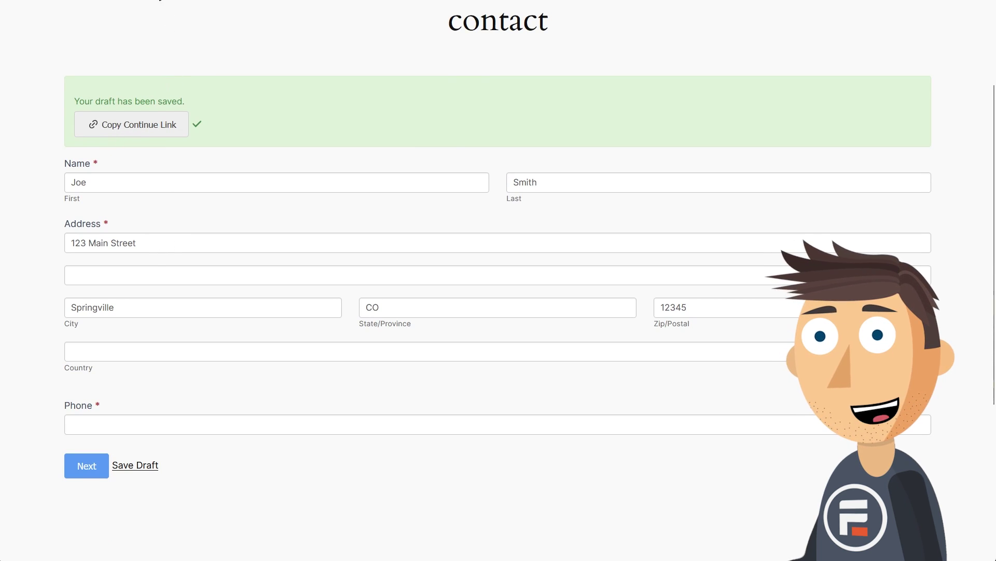
key(ctrl+shift+p)
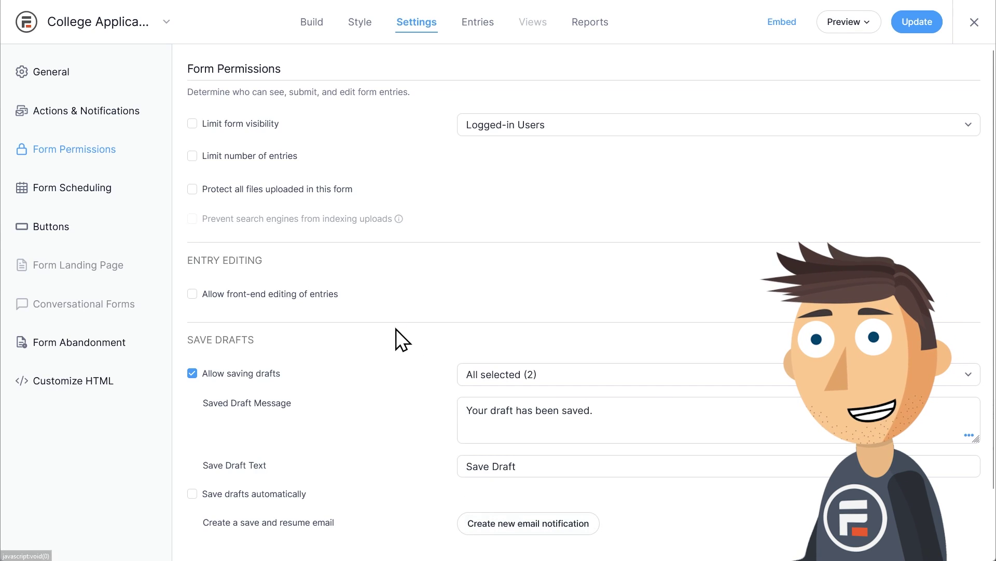
Add an Email field just above User ID in the form builder and update the form.
click(311, 27)
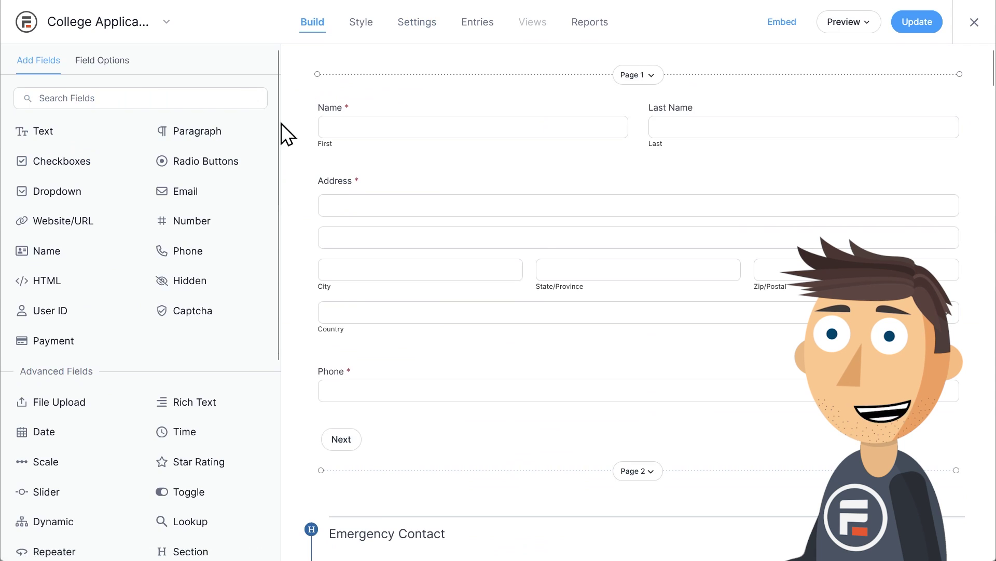
click(187, 191)
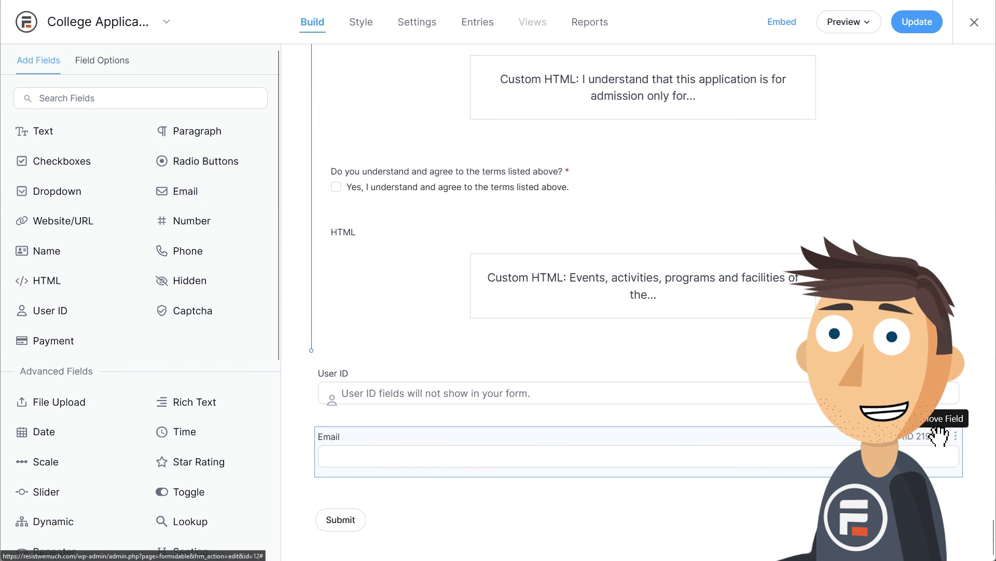
drag(934, 434, 950, 394)
drag(457, 401, 457, 401)
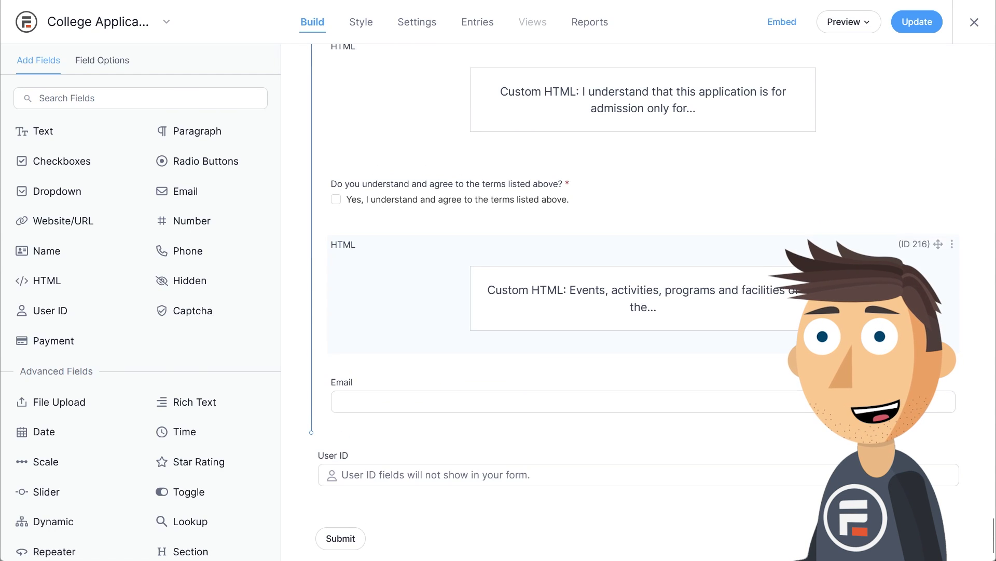
click(916, 22)
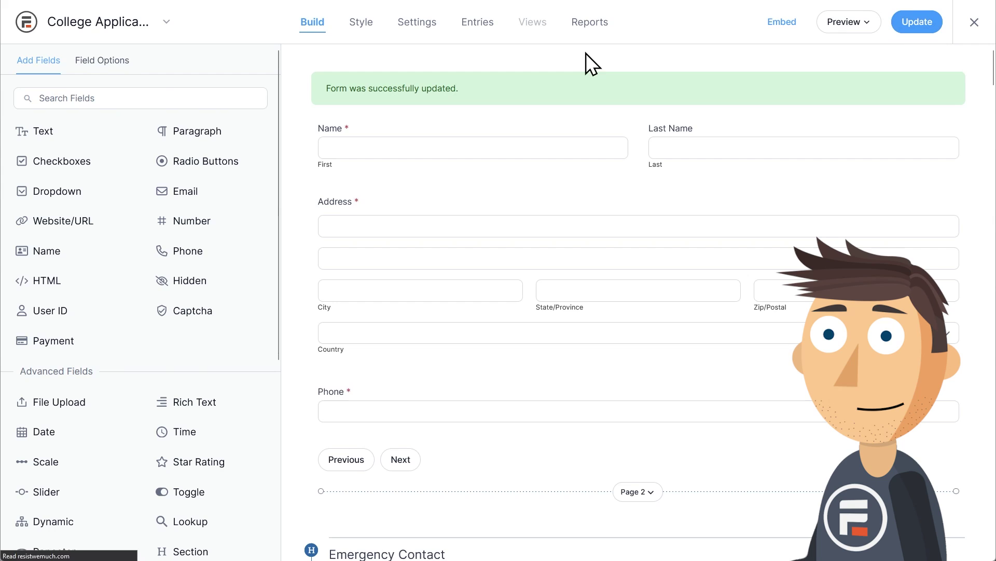
Create a Save and Resume email notification sent to [219] from Form Permissions and update.
click(417, 25)
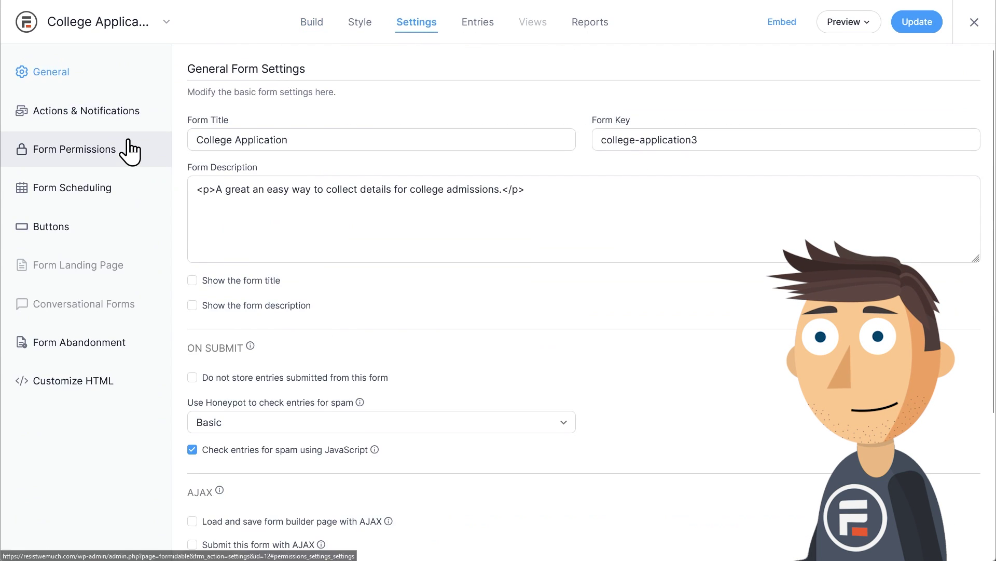
click(119, 152)
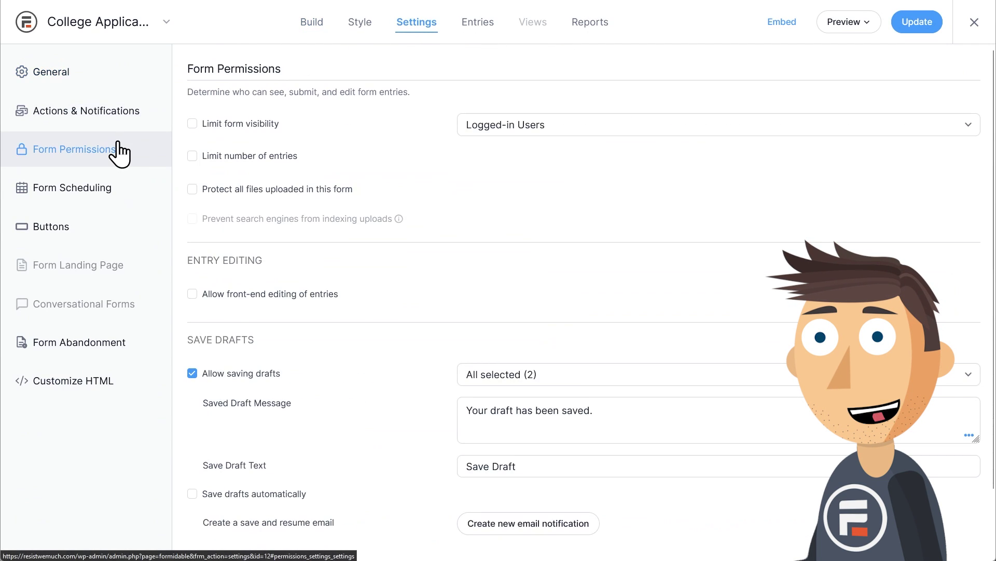
click(516, 523)
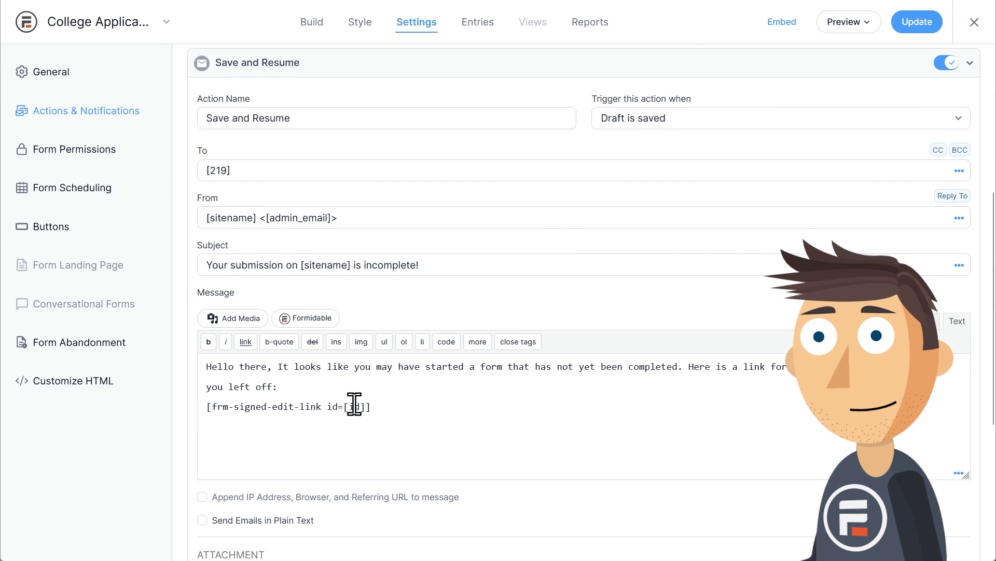
mouse_move(233, 165)
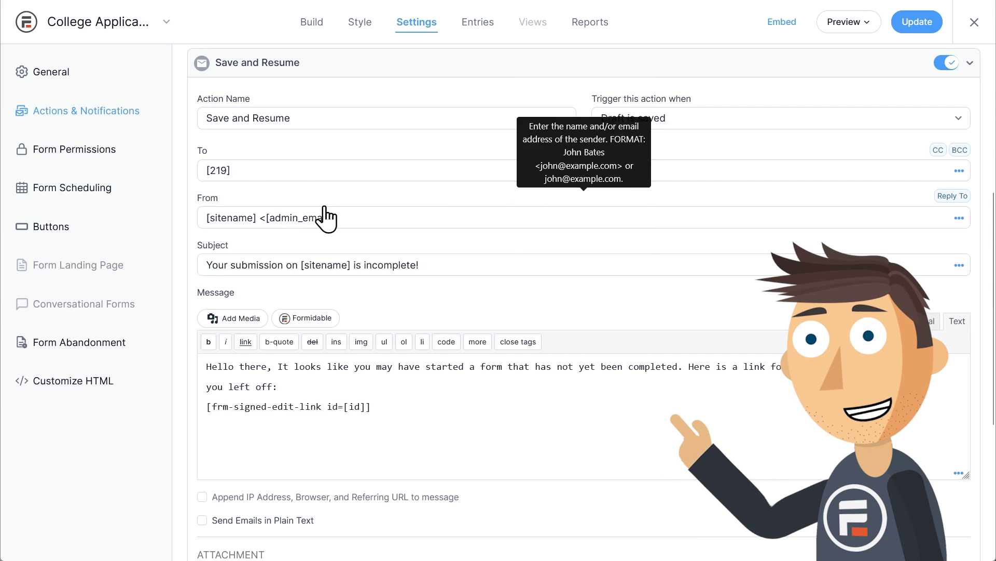
mouse_move(347, 250)
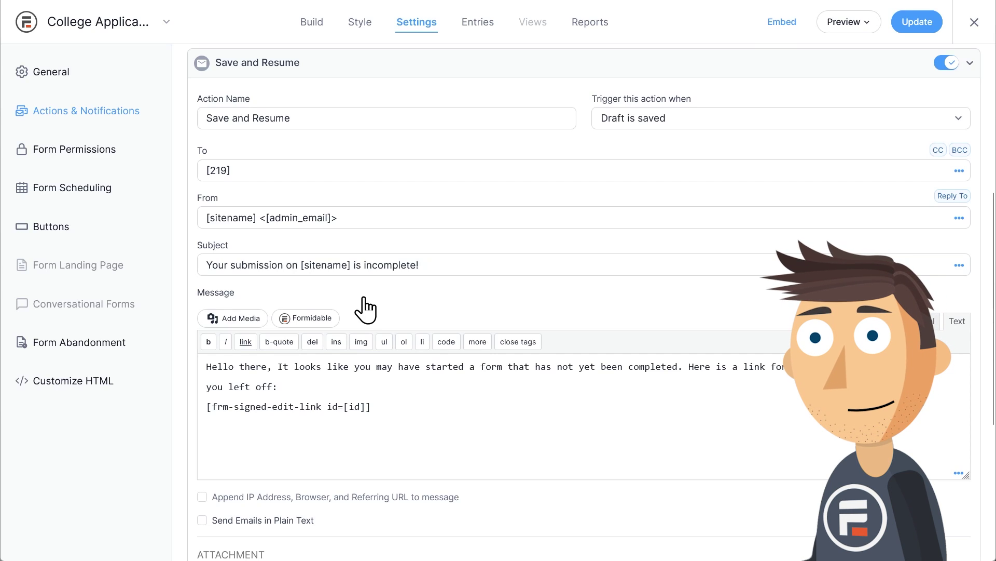
click(926, 22)
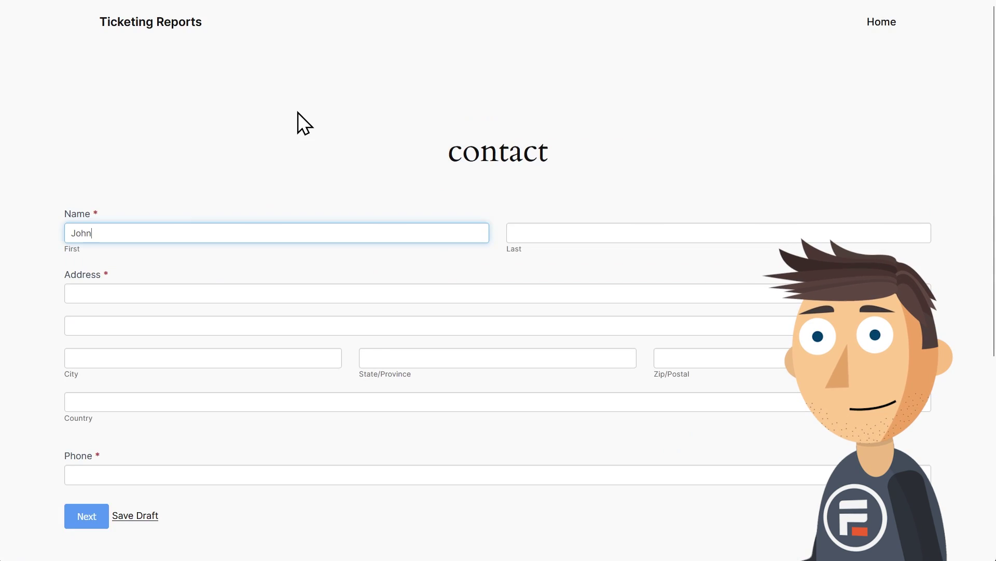
Fill in the sample last name and postal address fields on the live form.
key(Tab)
text(Doe)
key(Tab)
text(456 West Street)
key(Tab)
key(Tab)
text(Real City)
key(Tab)
text(CA)
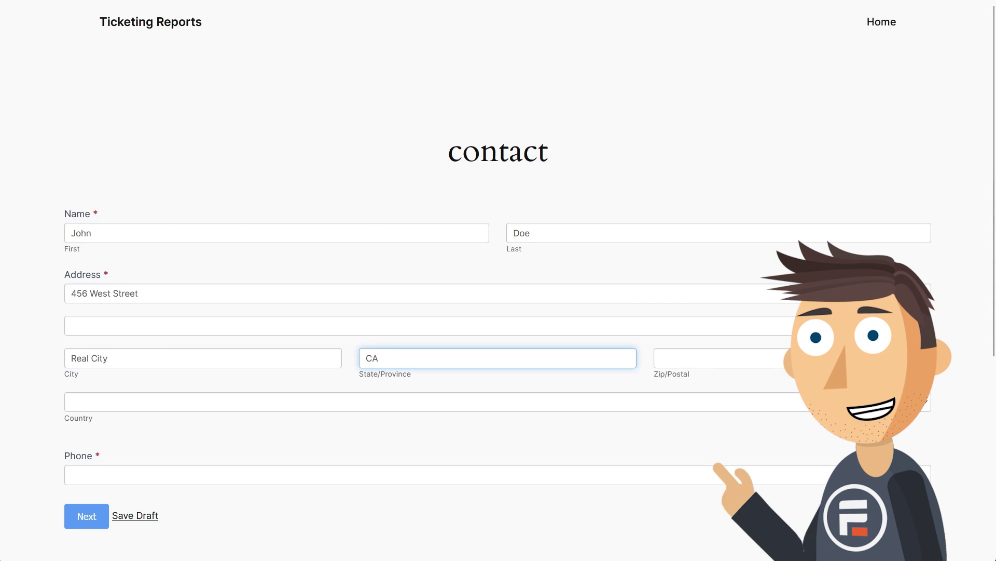
key(Tab)
text(56789)
Save the form as a draft, supplying an email address in the popup.
click(136, 517)
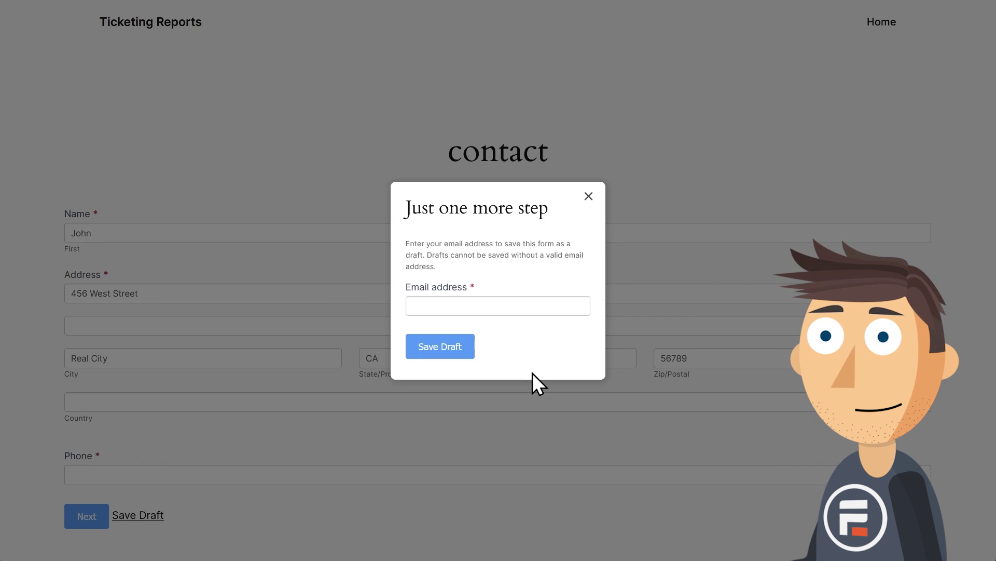
click(516, 306)
text(test)
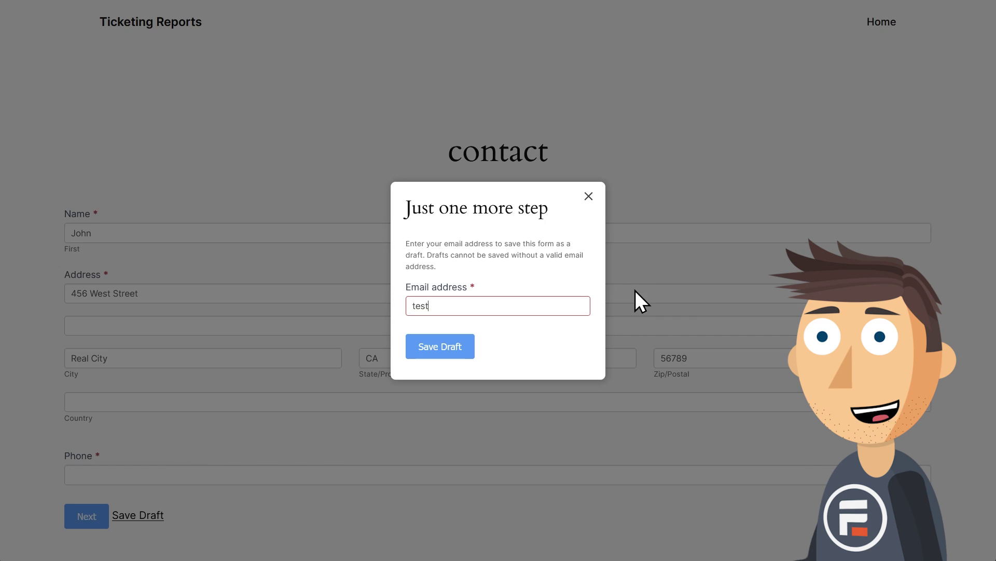
text(@test.com)
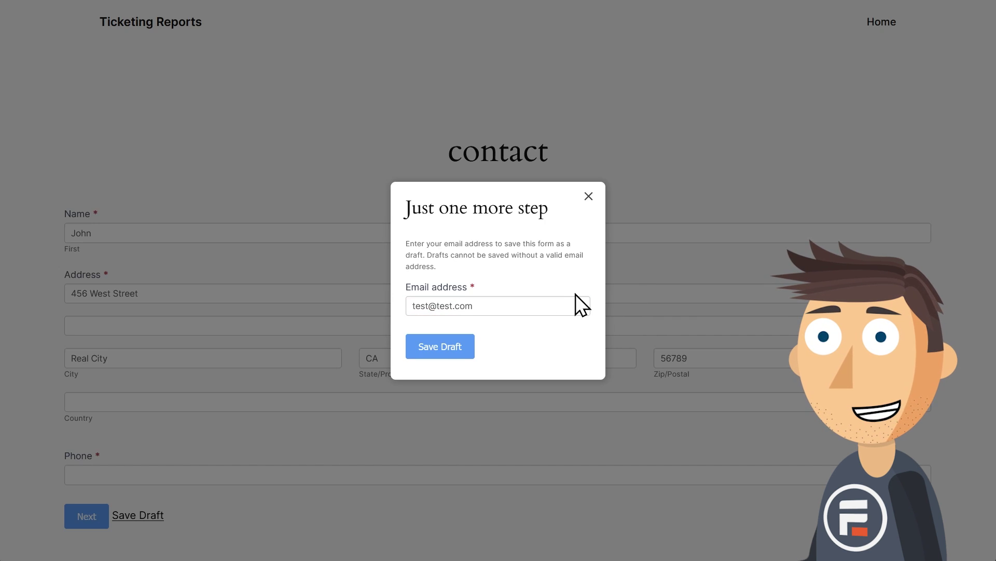
click(444, 349)
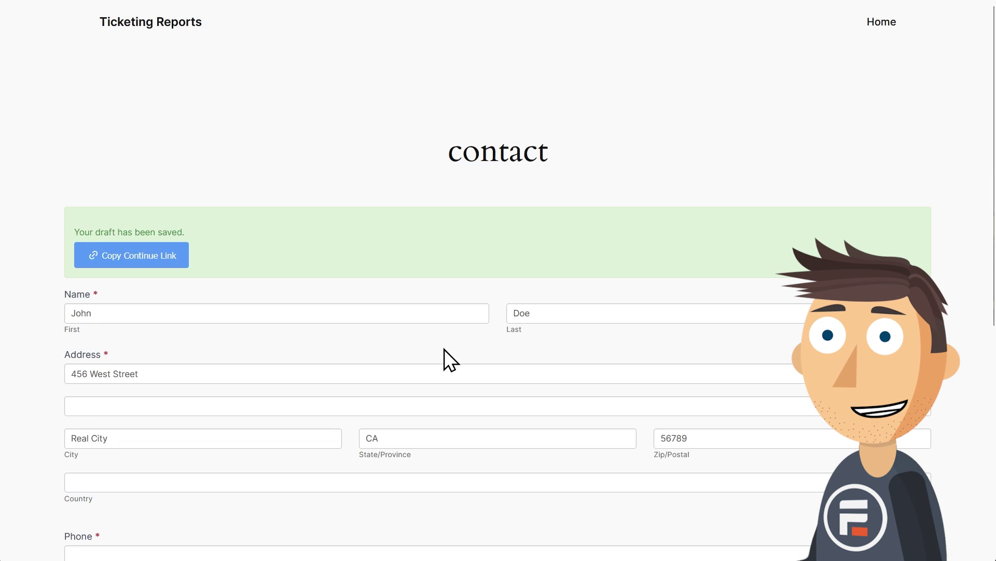